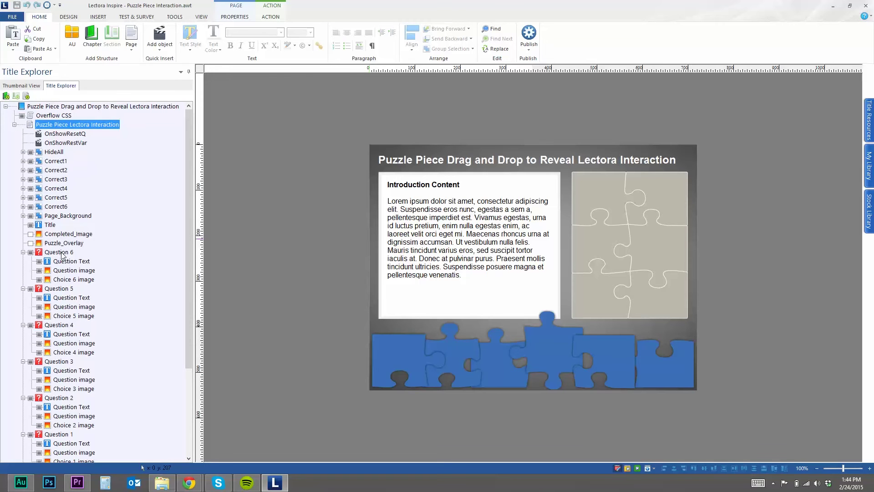
Show the TEST & SURVEY tools and review the Question types, including Drag and Drop
click(137, 18)
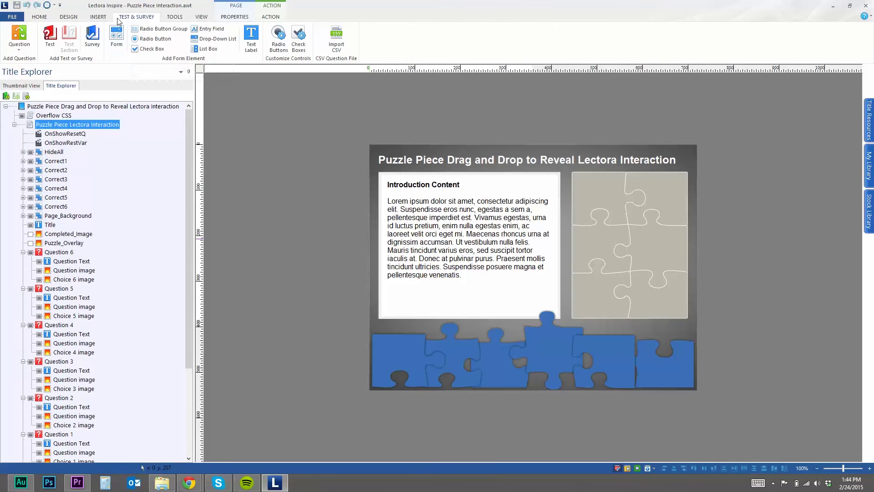
click(19, 47)
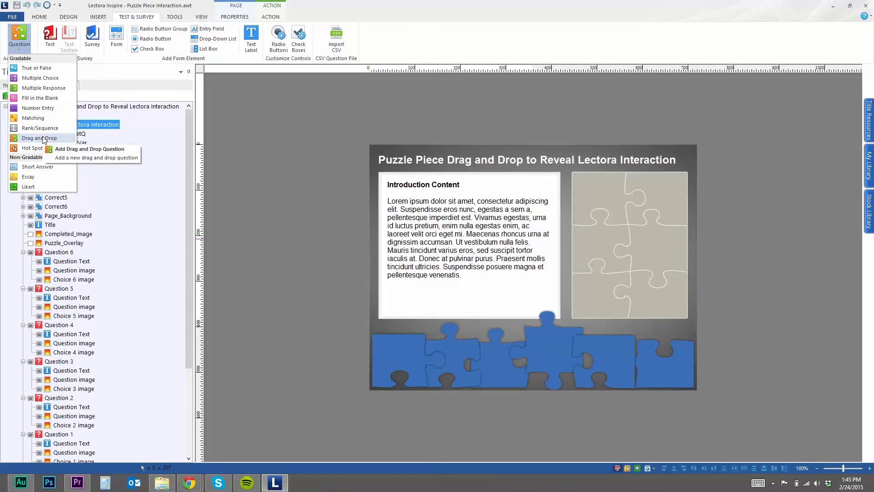
click(191, 132)
drag(191, 132, 184, 217)
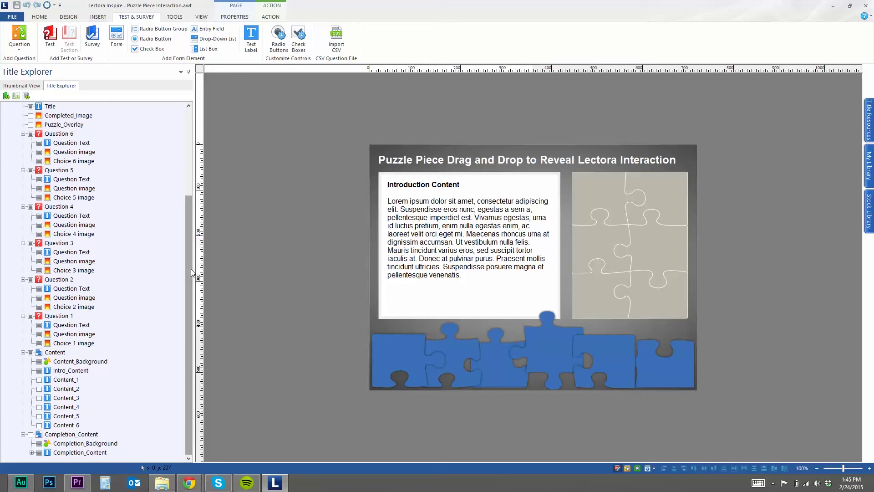
Select Question 6's grey Question image and its blue Choice 6 image in Title Explorer
scroll(191, 269, up, 5)
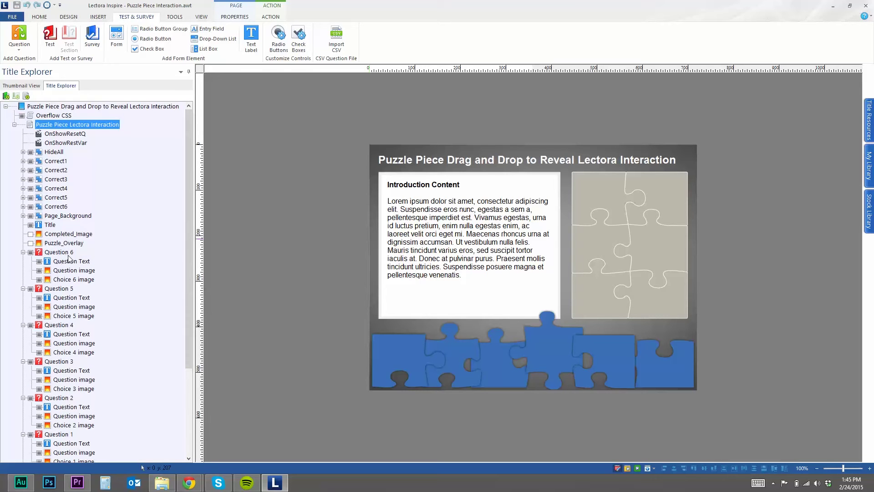
drag(190, 272, 190, 281)
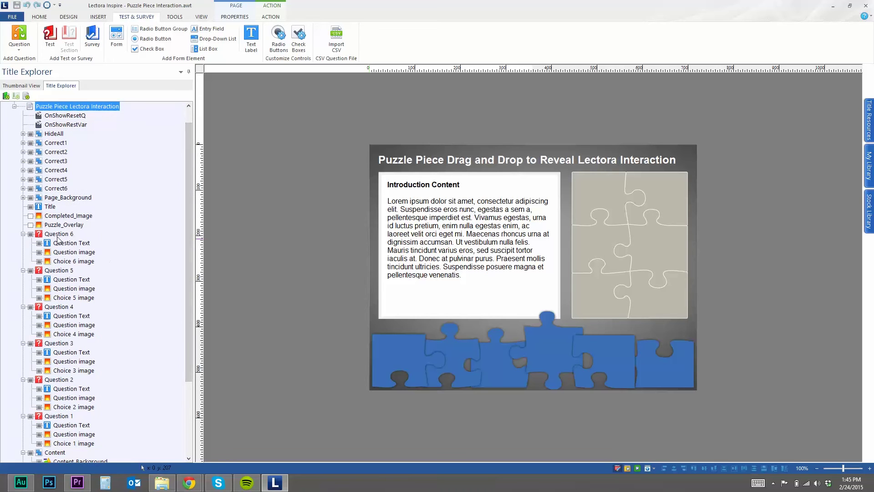
click(69, 253)
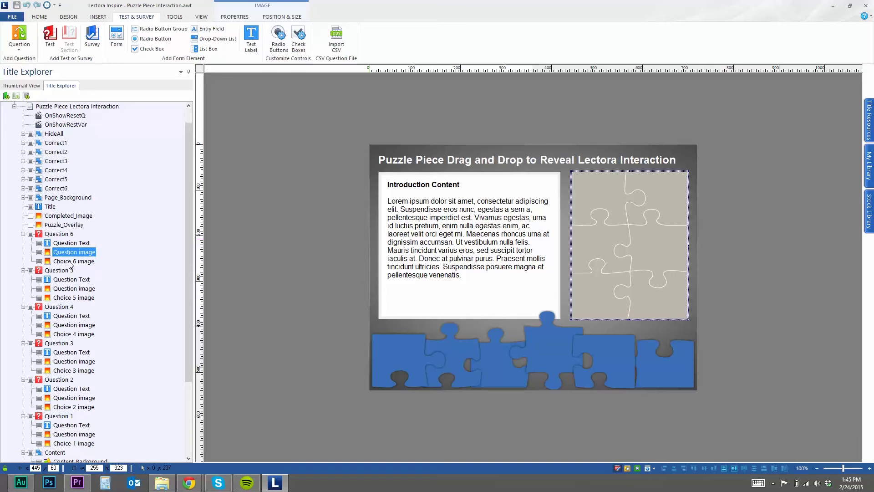
click(71, 262)
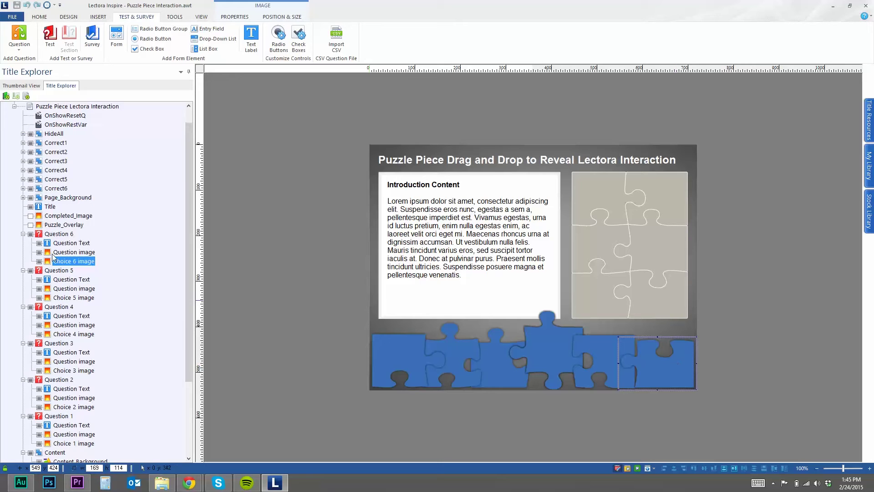
Hide Questions 5, 4, 3, 2 and 1 using their visibility checkboxes
click(31, 270)
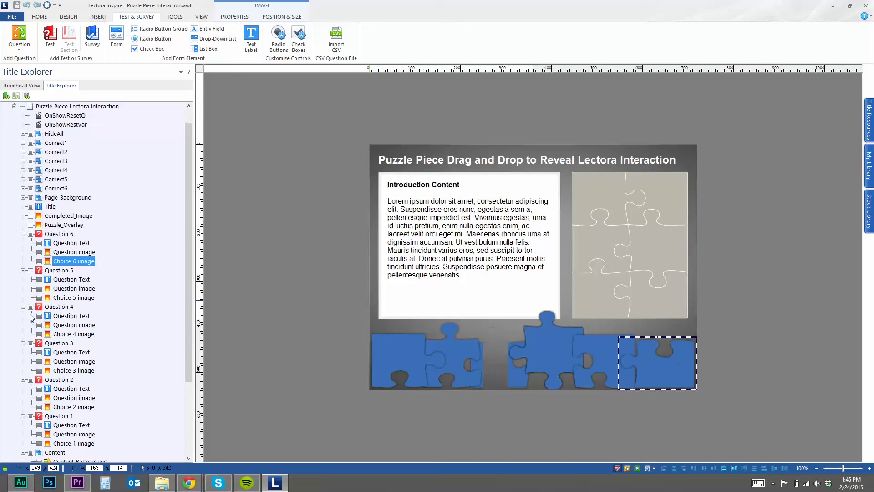
click(30, 308)
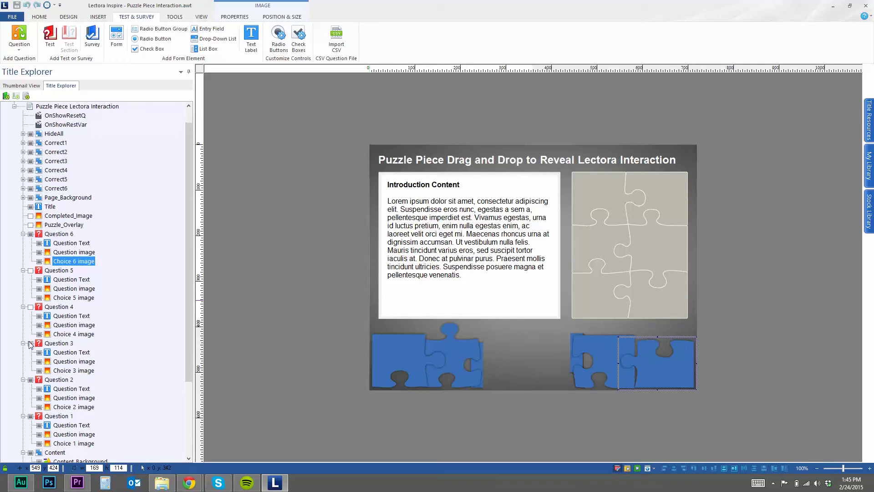
click(30, 344)
click(31, 380)
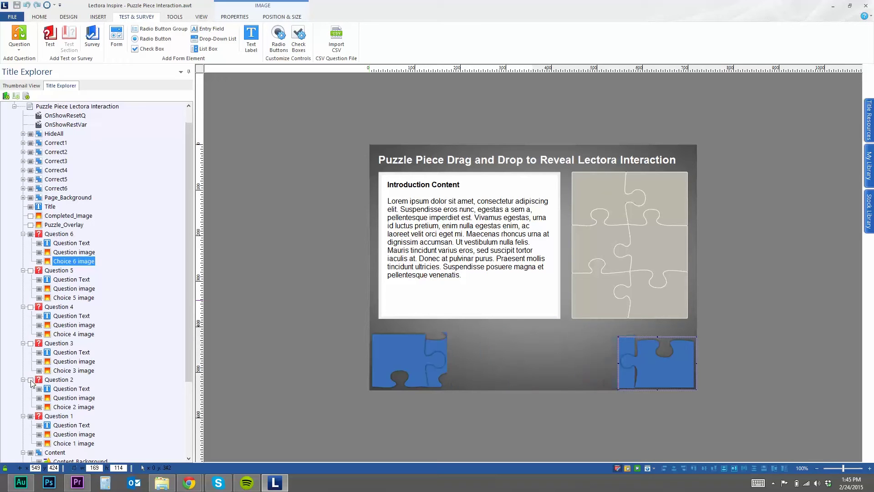
click(31, 416)
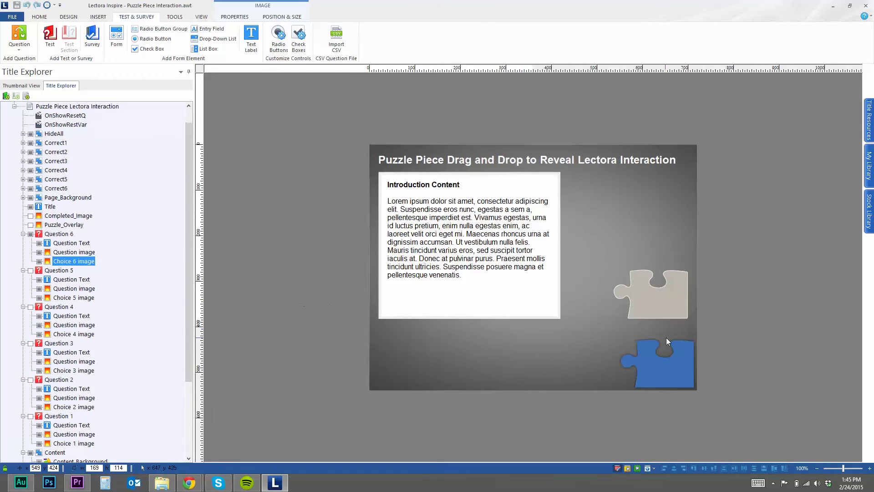
Inspect Question 6's grey drop image and blue piece, then hide Question 6
click(649, 294)
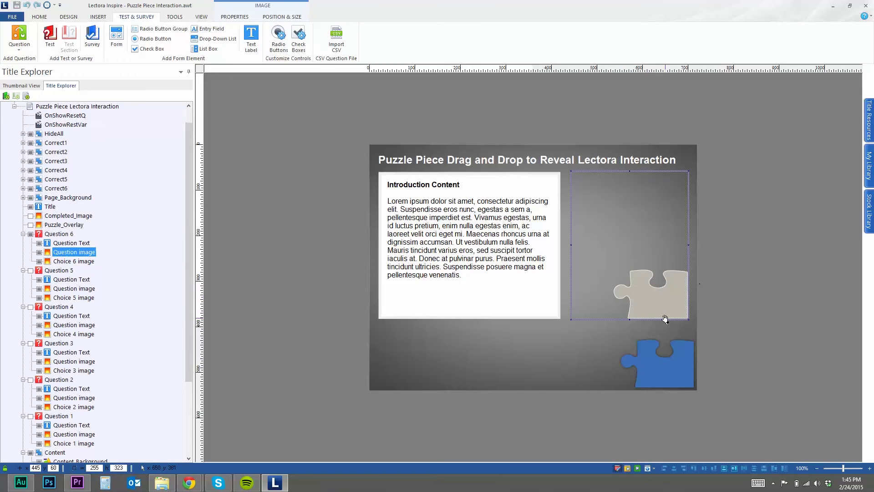
click(662, 366)
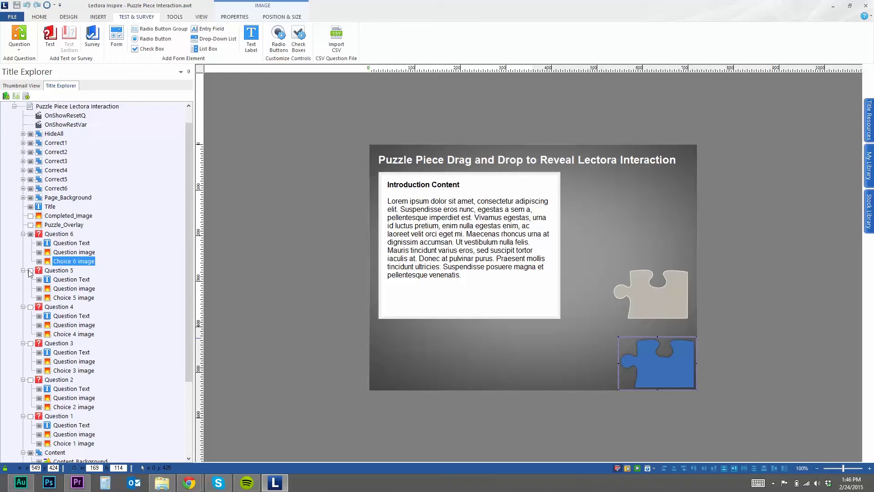
click(30, 234)
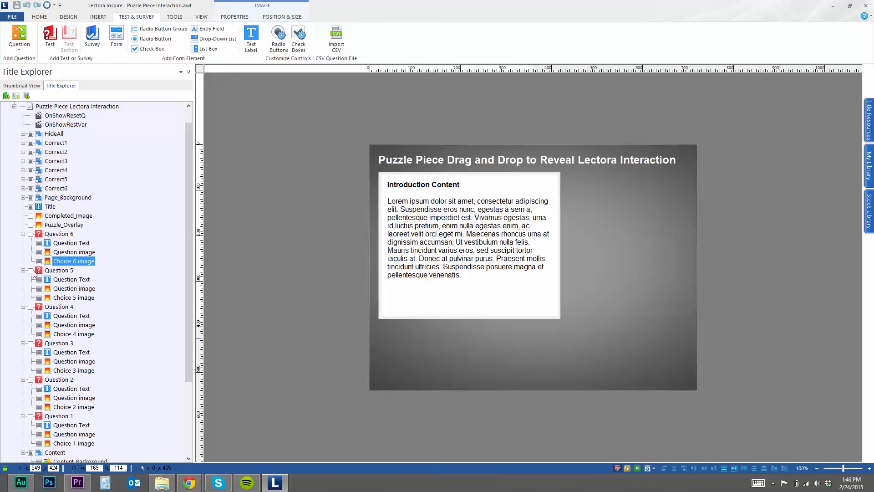
Briefly show and select Question 5, collapse Questions 4–6, then hide Question 5 again
click(32, 270)
click(48, 272)
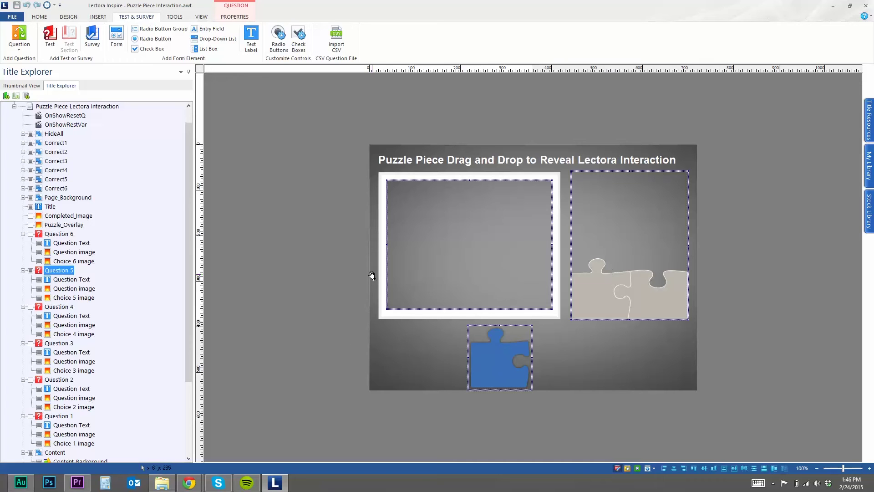
click(23, 270)
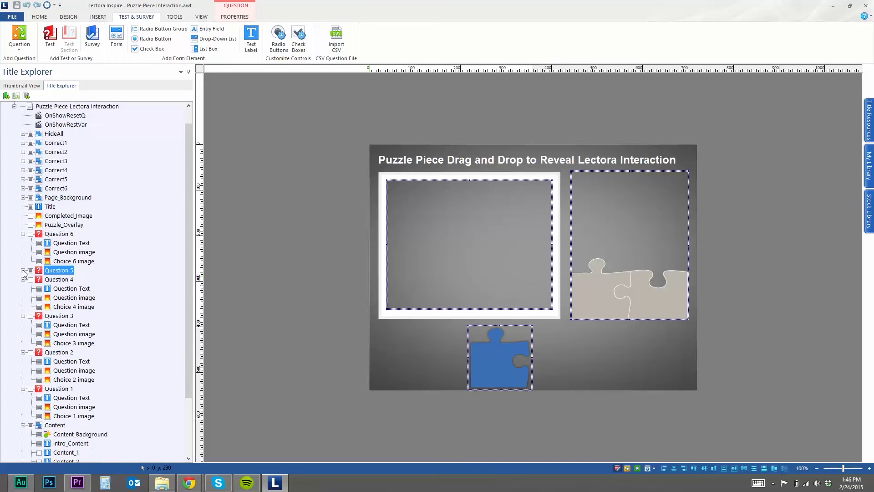
click(22, 279)
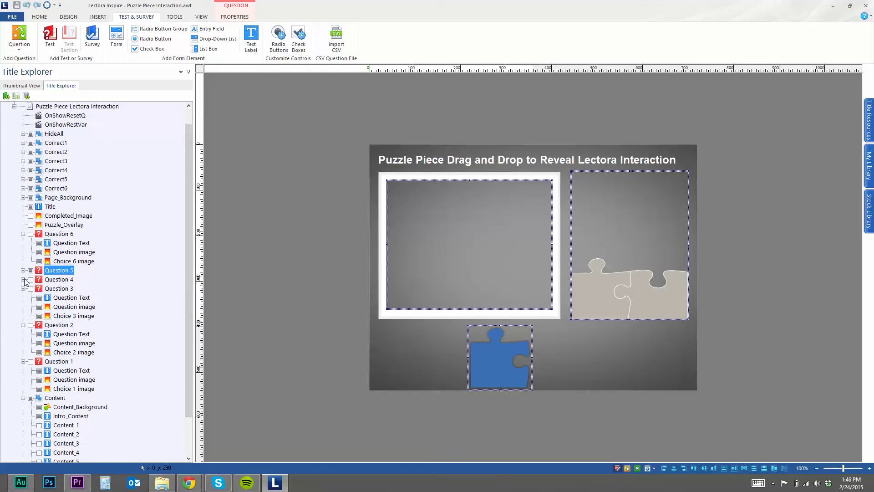
click(22, 234)
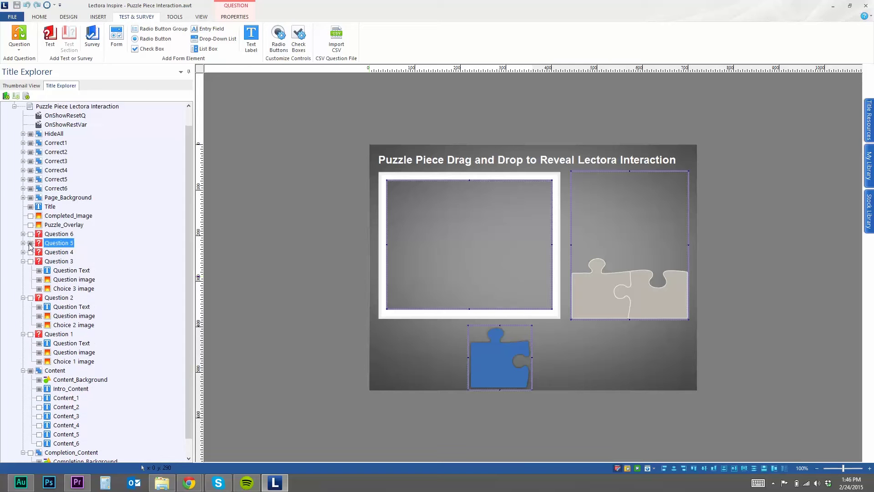
click(29, 243)
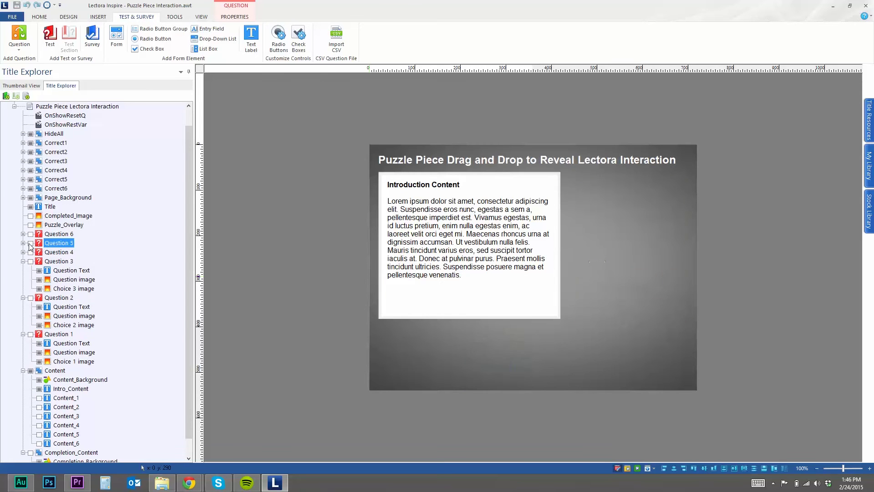
Make Completed_Image and Puzzle_Overlay visible, then select Question 1
click(31, 216)
click(30, 225)
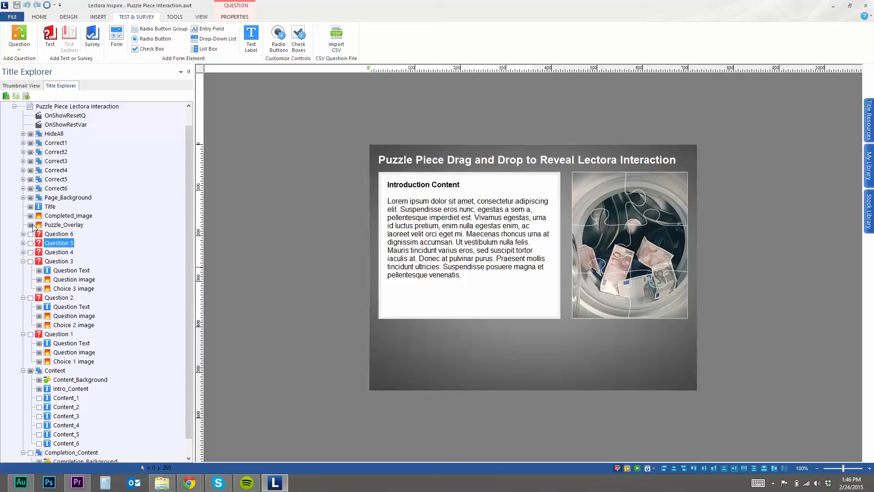
click(63, 344)
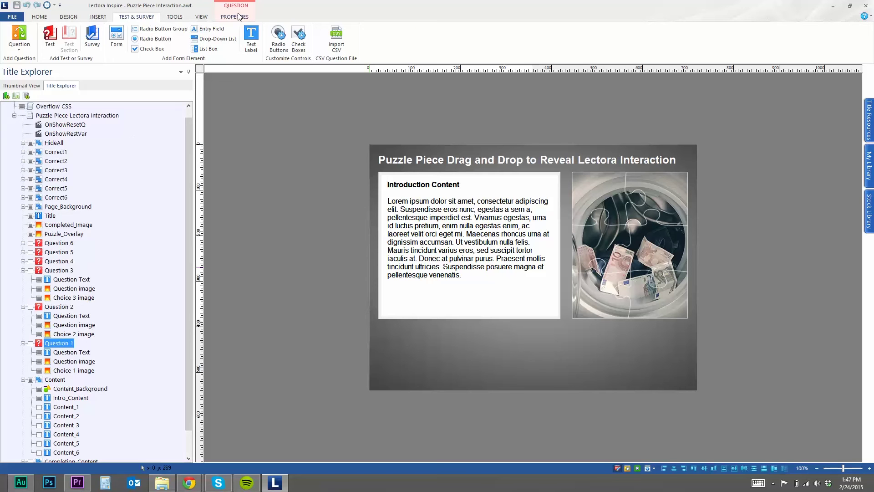
Review Question 1's drag-and-drop feedback: correct runs Correct1, incorrect resets the question
click(221, 17)
click(129, 39)
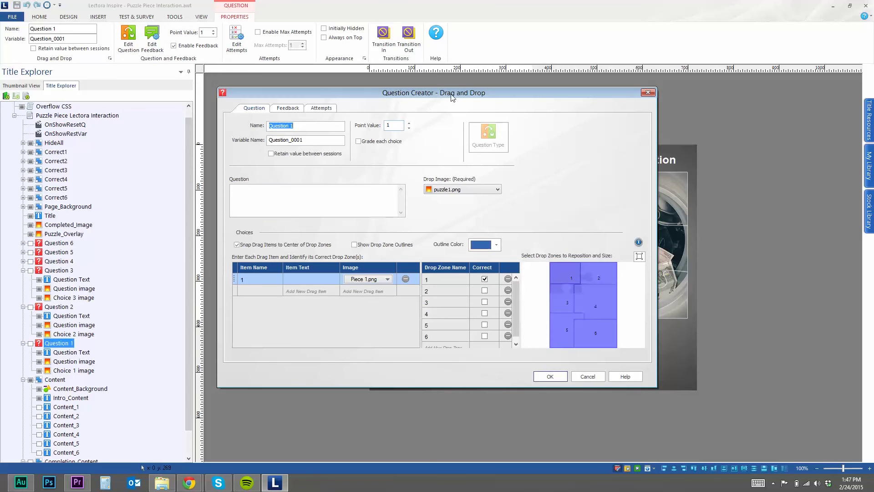
mouse_move(453, 97)
mouse_down()
mouse_move(438, 90)
mouse_move(443, 83)
mouse_up()
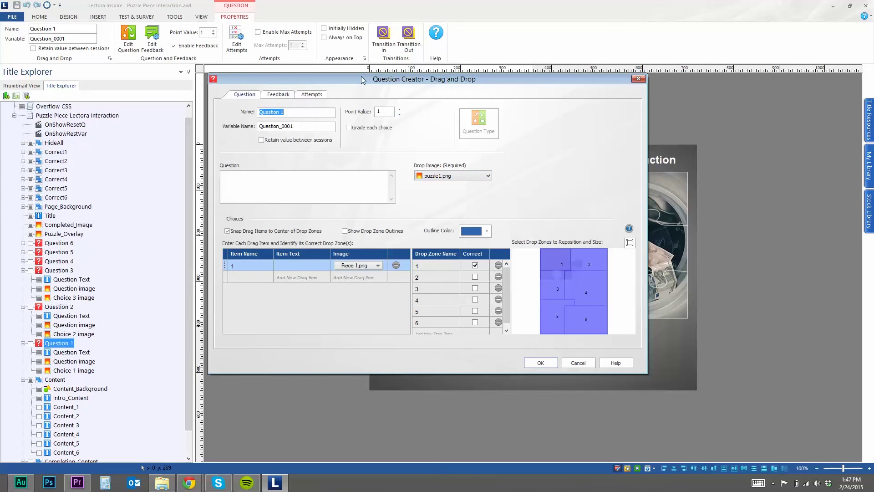
click(279, 94)
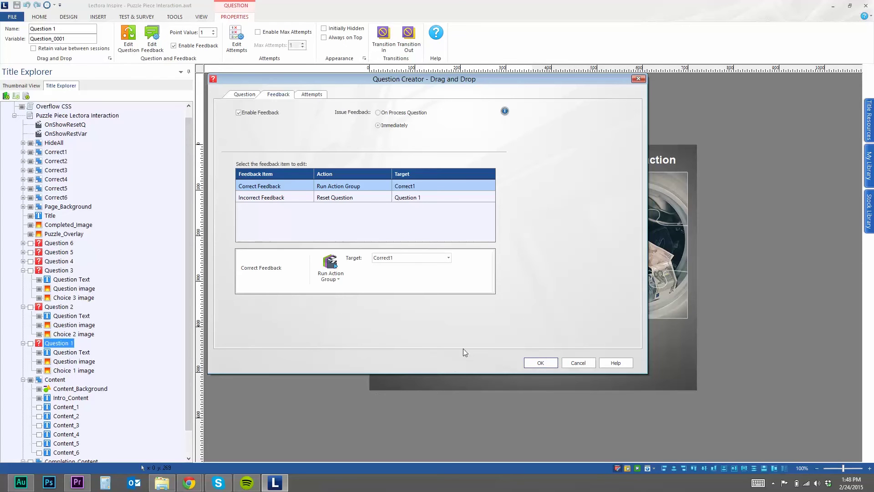
key(Escape)
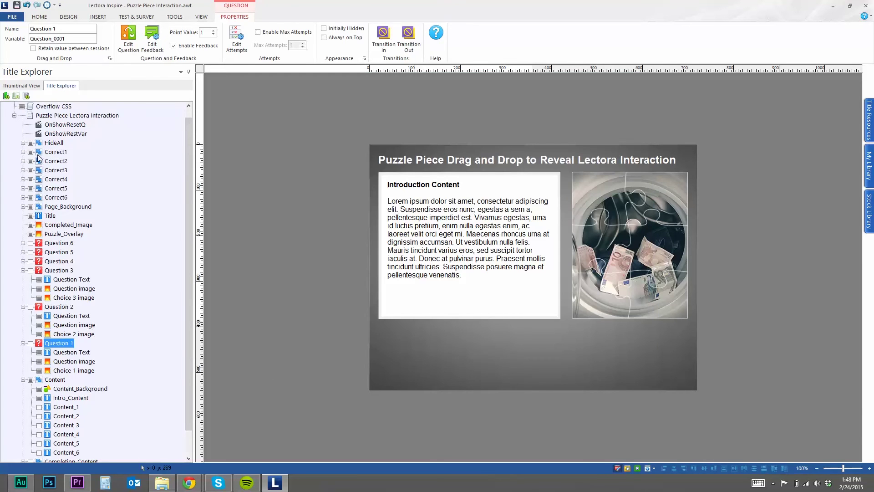
Expand the Correct1 action group and inspect its first action adding to var01
click(23, 152)
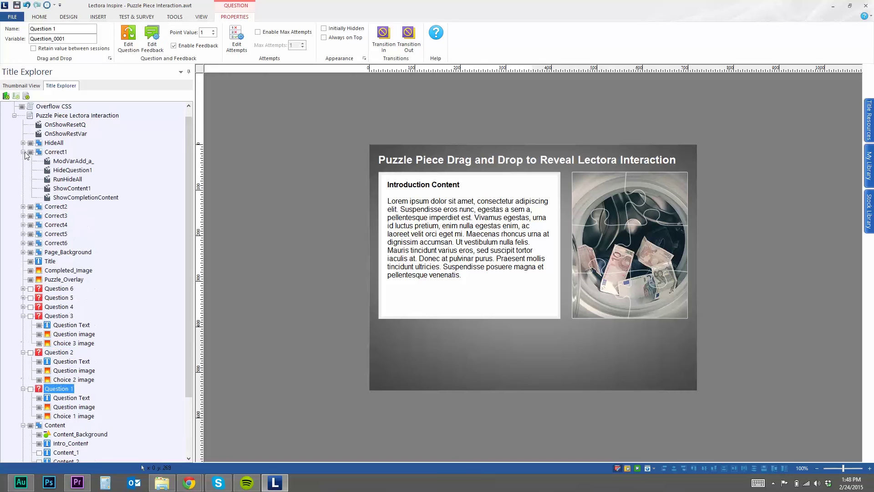
click(61, 154)
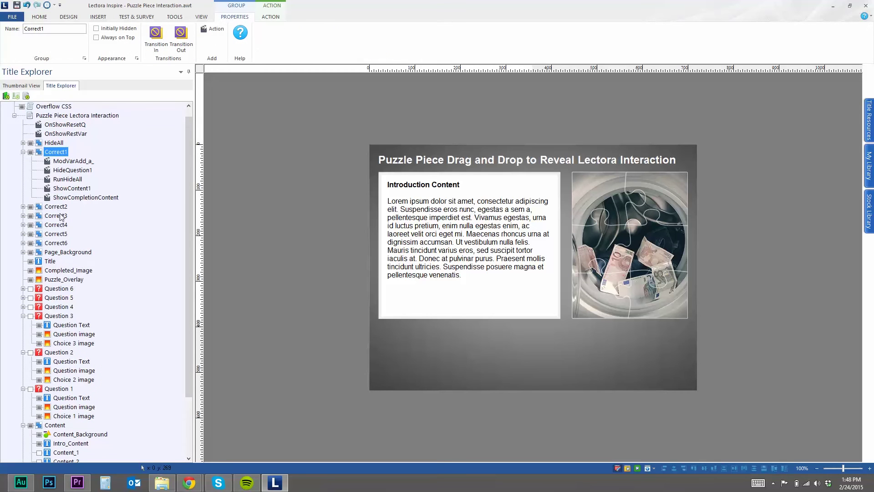
click(76, 162)
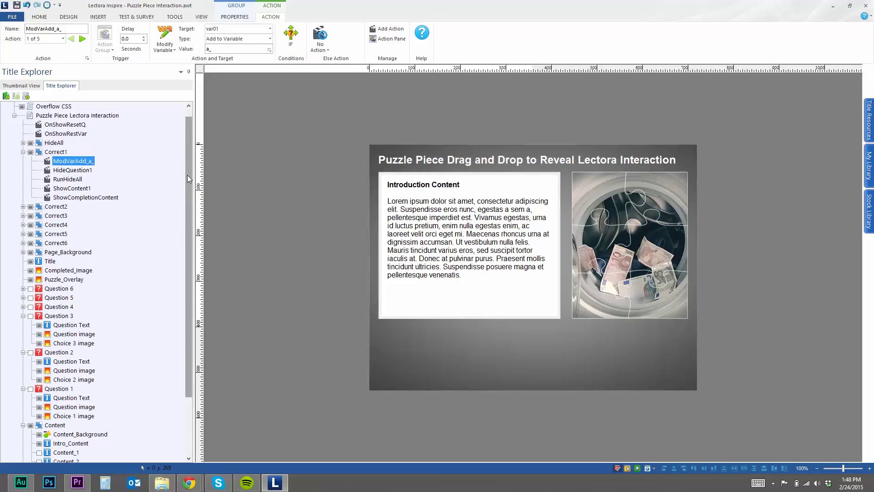
drag(187, 175, 185, 194)
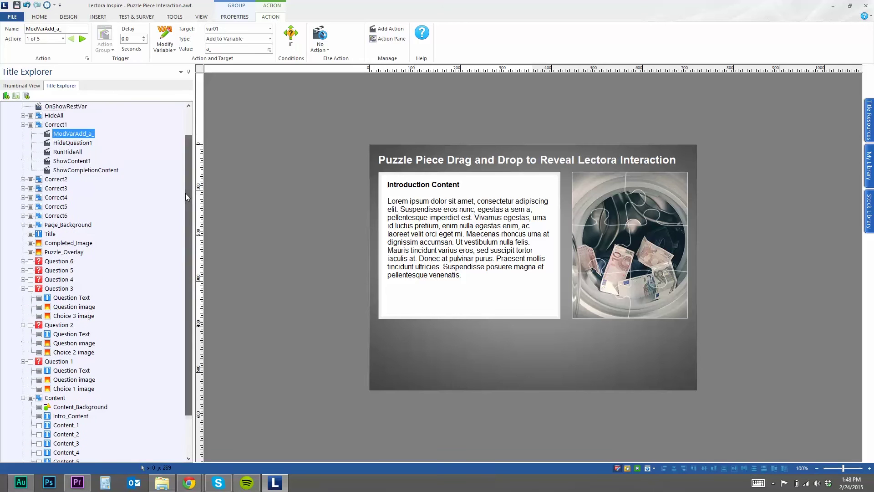
Inspect the HideQuestion1 and RunHideAll actions, then expand the HideAll group
click(77, 145)
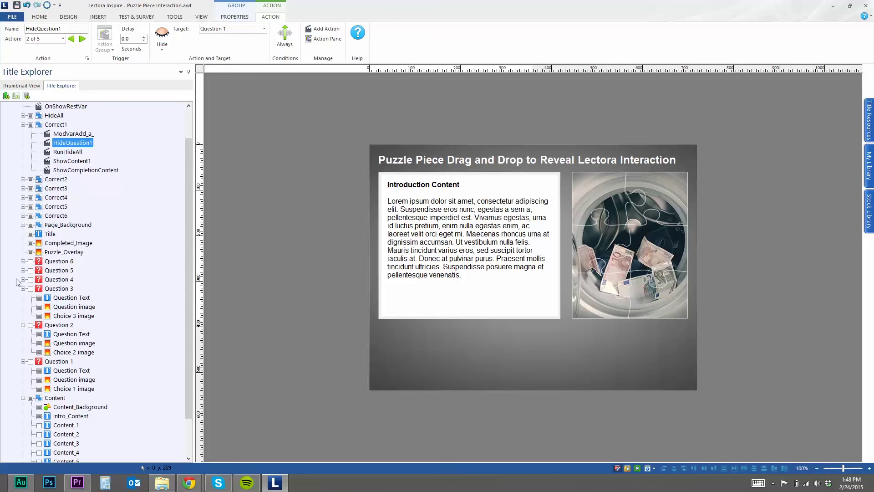
click(66, 153)
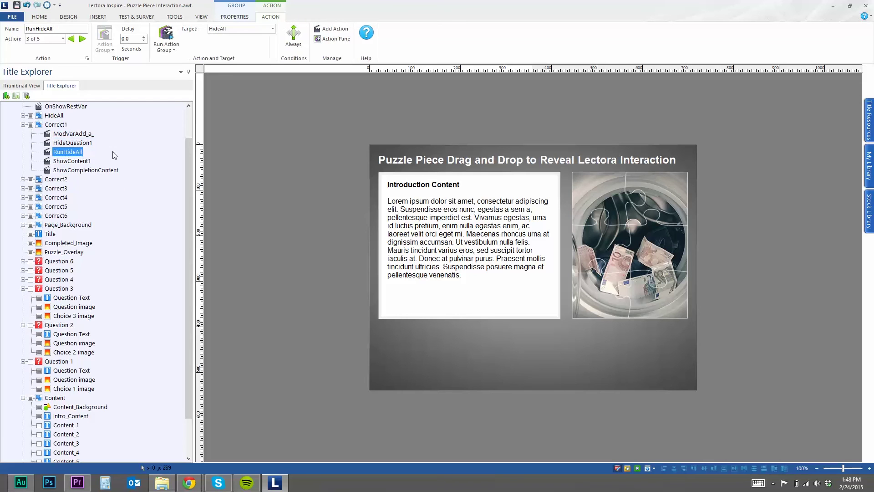
drag(188, 157, 188, 147)
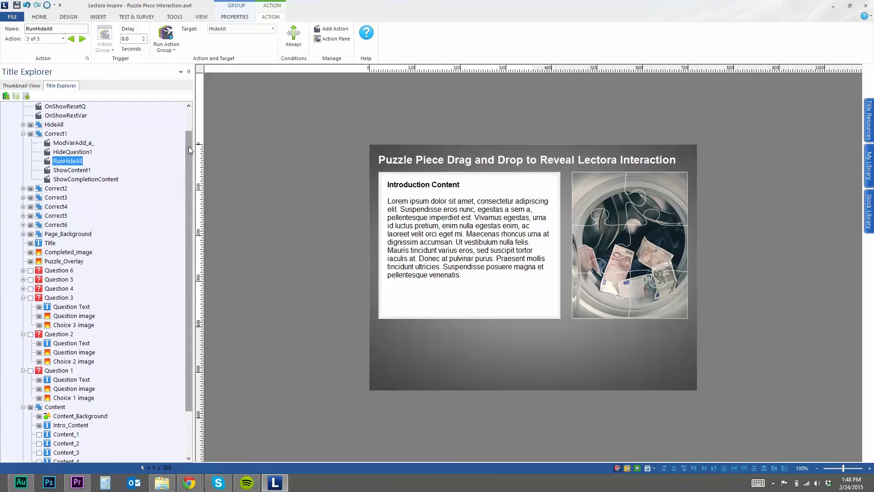
click(24, 124)
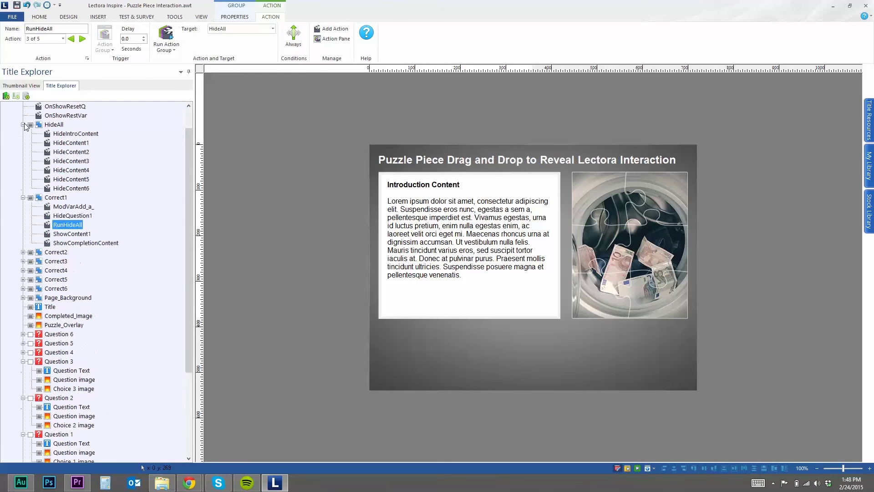
Hide Intro_Content, toggle Content_1 and Content_2 on and off, and leave Content_3 visible
click(470, 252)
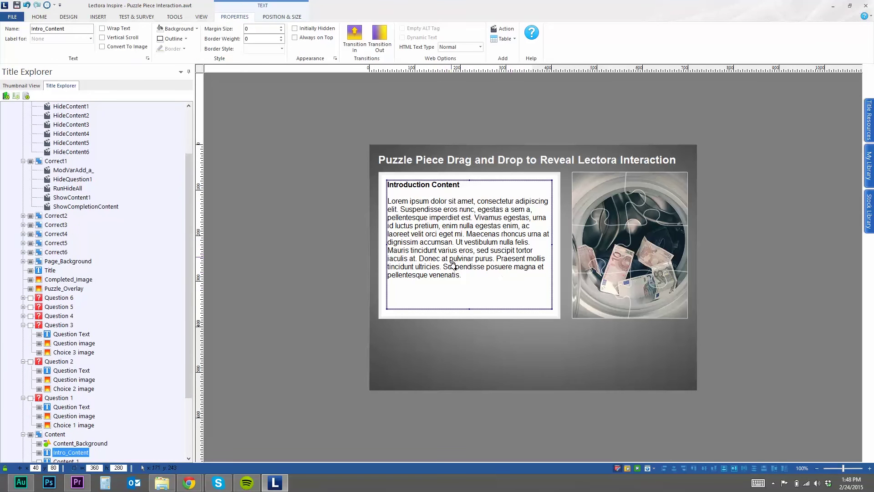
scroll(92, 319, down, 3)
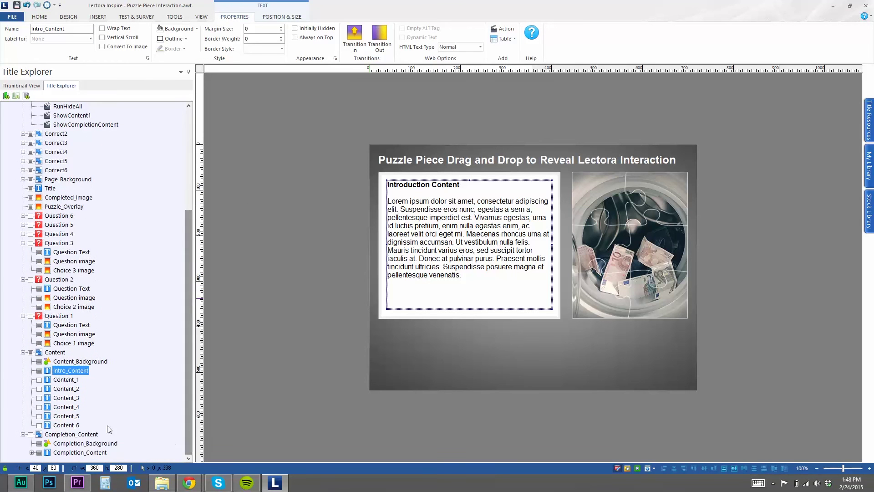
click(40, 370)
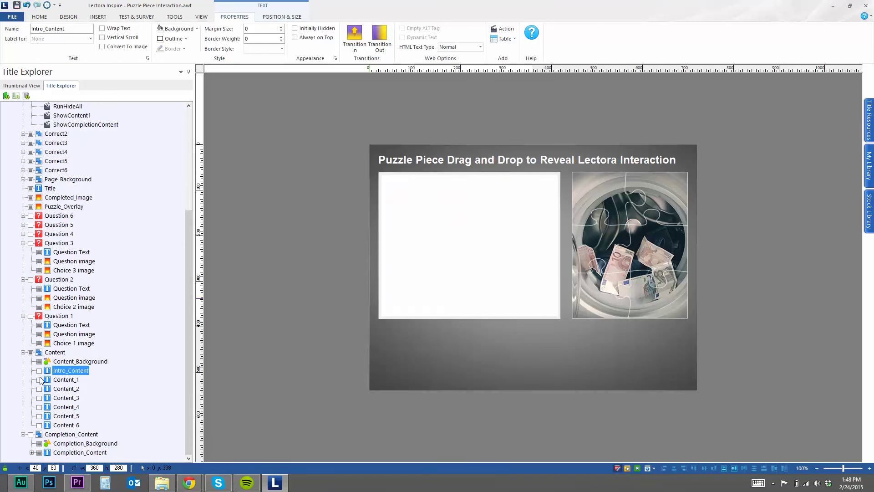
click(39, 380)
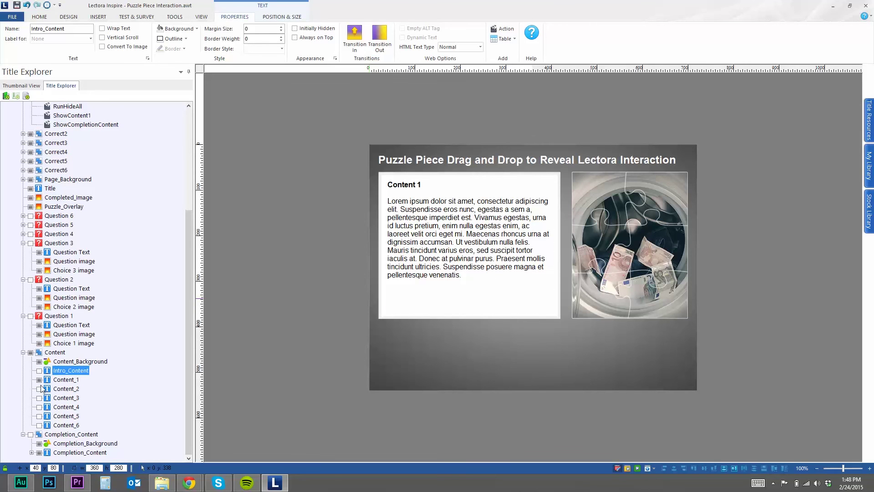
click(39, 379)
click(39, 389)
click(39, 389)
click(39, 398)
click(38, 353)
scroll(68, 355, up, 4)
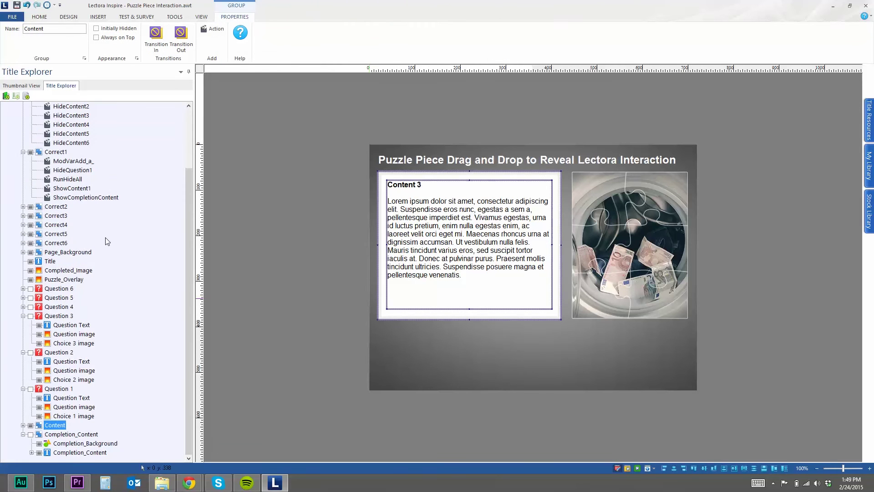
scroll(46, 226, up, 1)
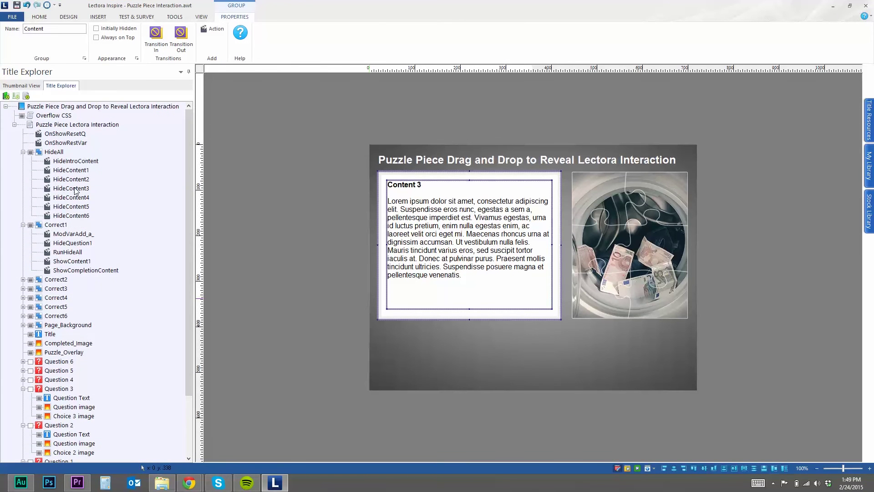
Review ShowCompletionContent's six var01 conditions (a_ through f_), then collapse Correct1
click(72, 261)
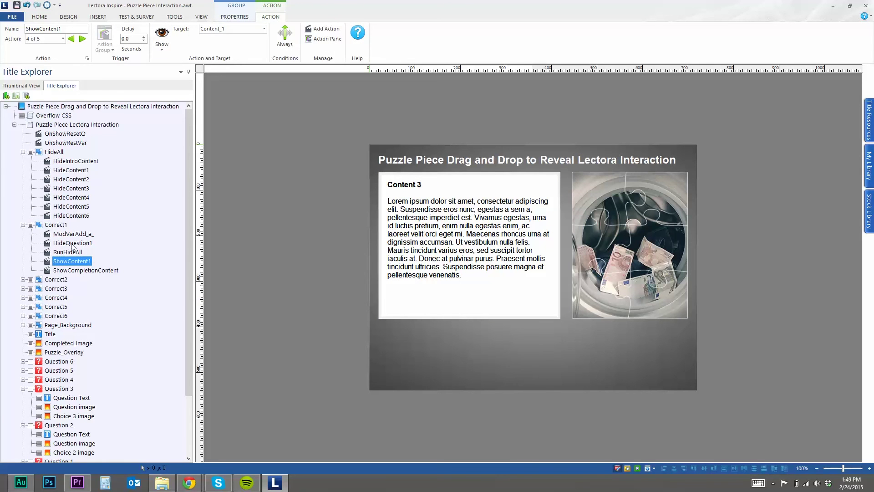
key(Down)
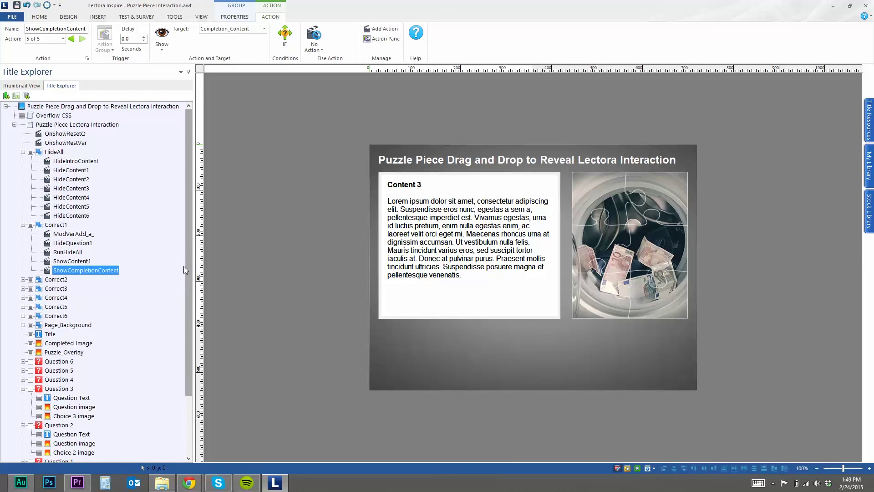
click(279, 36)
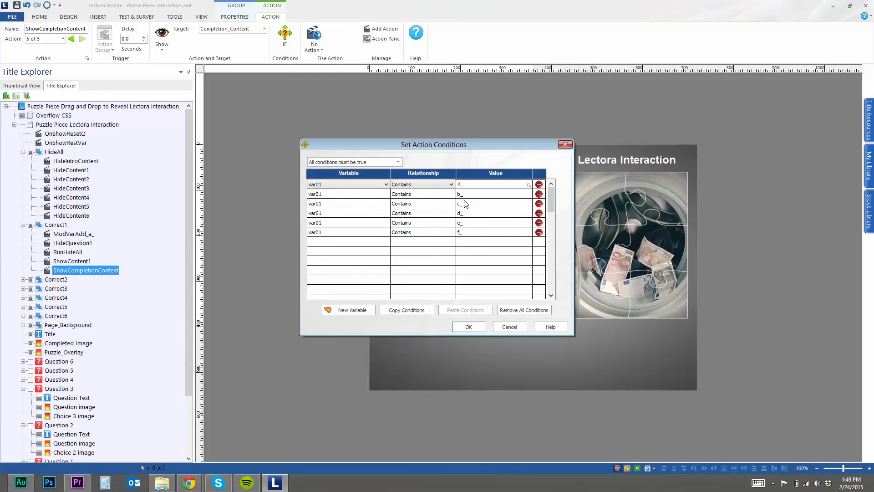
click(456, 327)
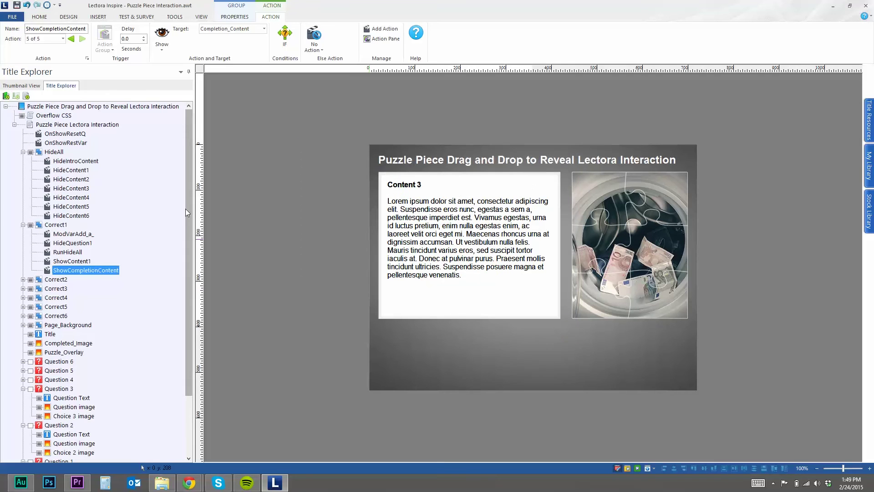
click(23, 225)
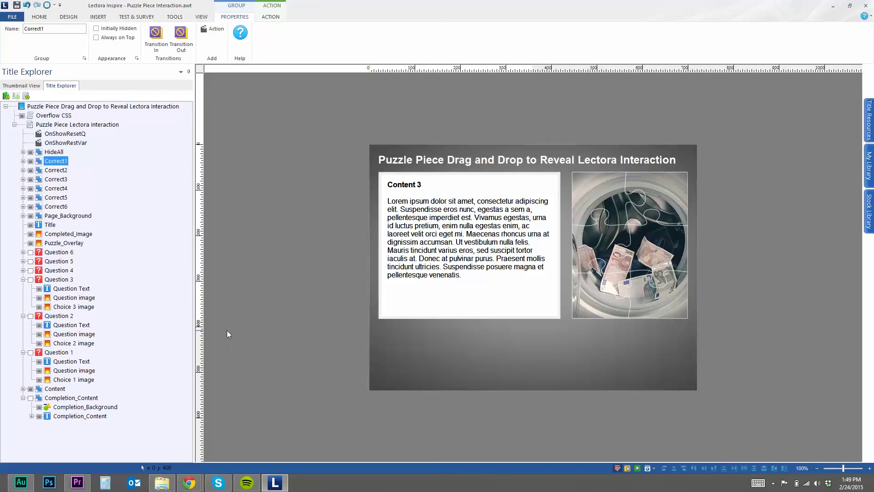
Preview the page in Internet Explorer and allow its blocked content to run
click(202, 17)
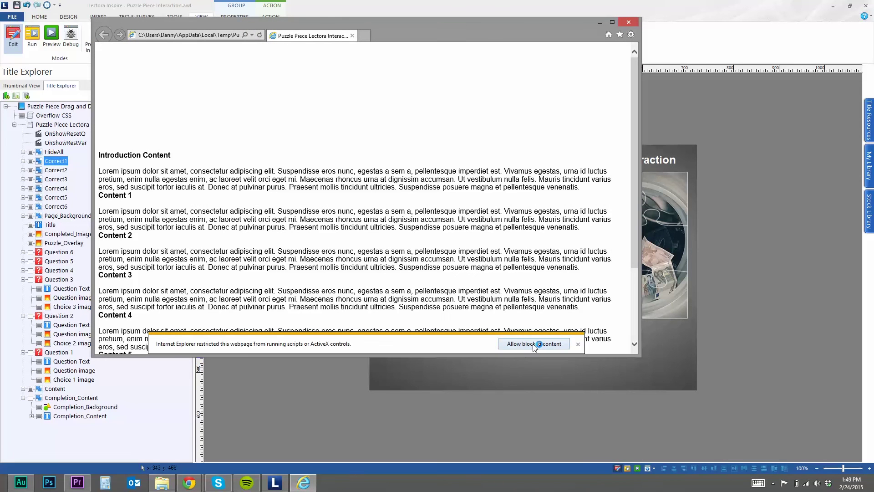
click(535, 344)
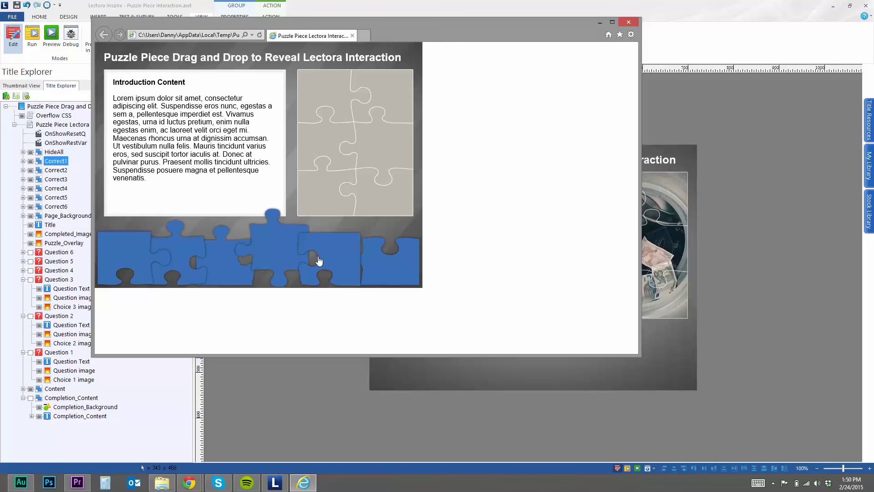
Drag the blue pieces into their top, centre, lower and corner board slots to complete the puzzle
drag(319, 261, 373, 99)
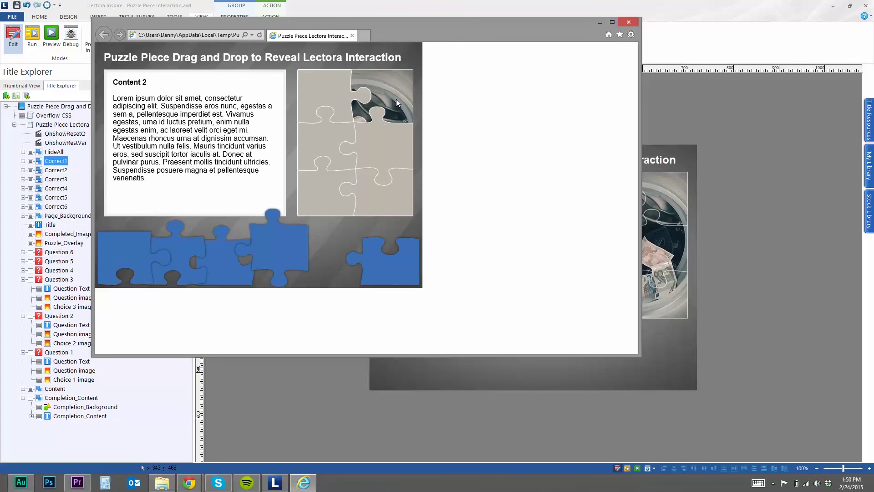
drag(392, 260, 387, 142)
drag(388, 266, 314, 190)
drag(386, 271, 378, 202)
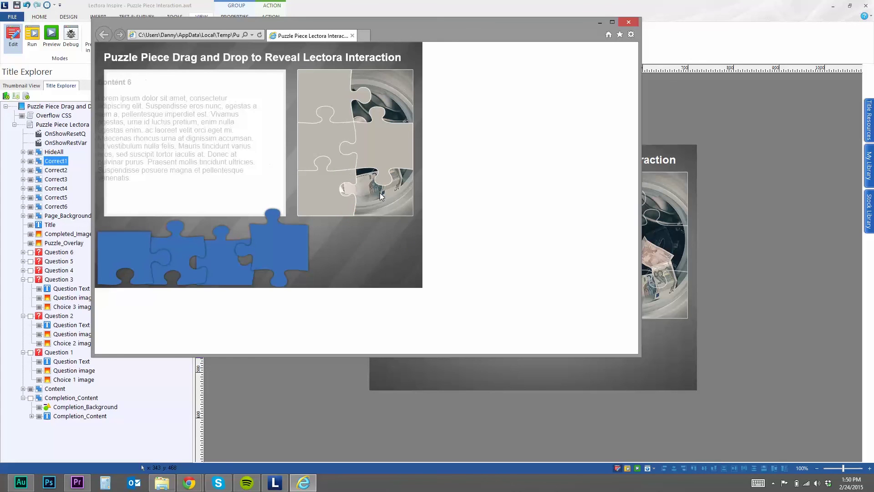
drag(300, 245, 403, 134)
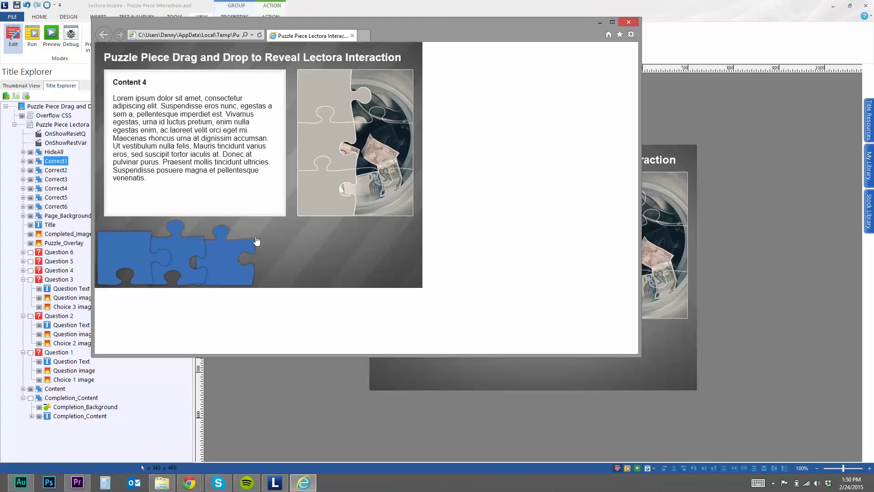
drag(240, 256, 345, 186)
drag(195, 259, 350, 144)
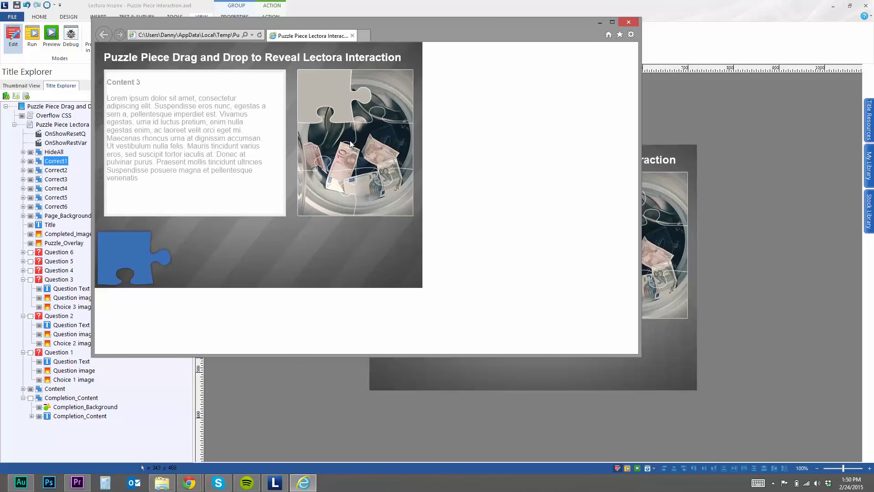
drag(140, 260, 338, 94)
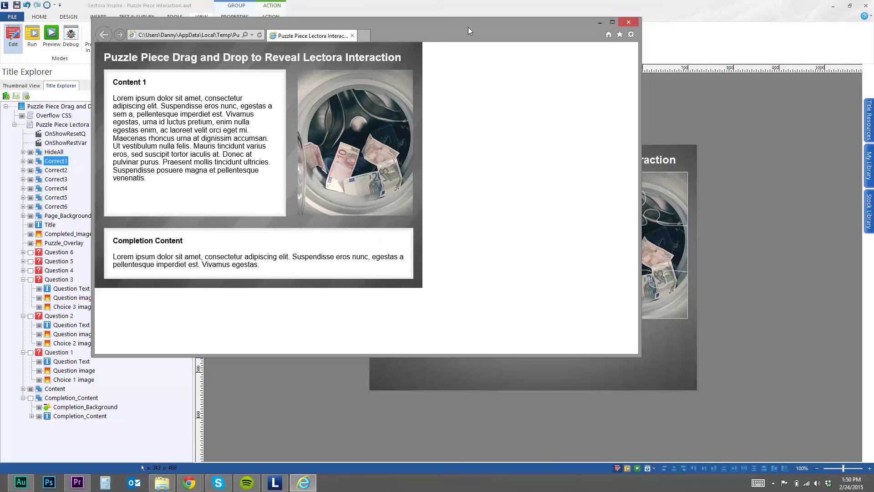
Close the Internet Explorer preview window to return to the Lectora editor
click(636, 25)
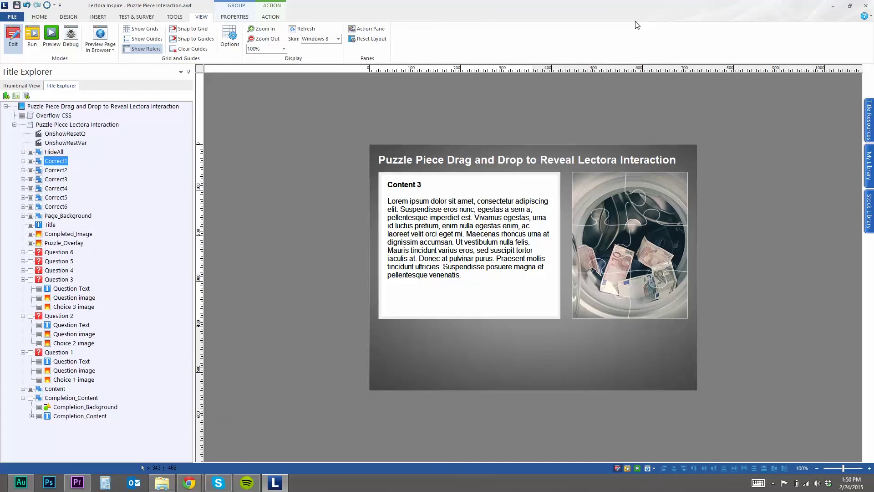
Collapse the Question 3, 2, 1 and Completion_Content groups in the Title Explorer
click(23, 280)
click(23, 288)
click(23, 298)
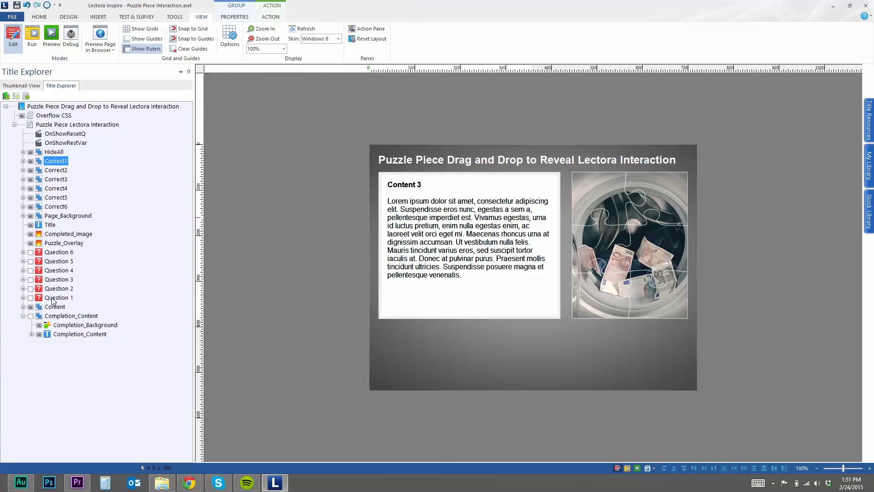
click(54, 298)
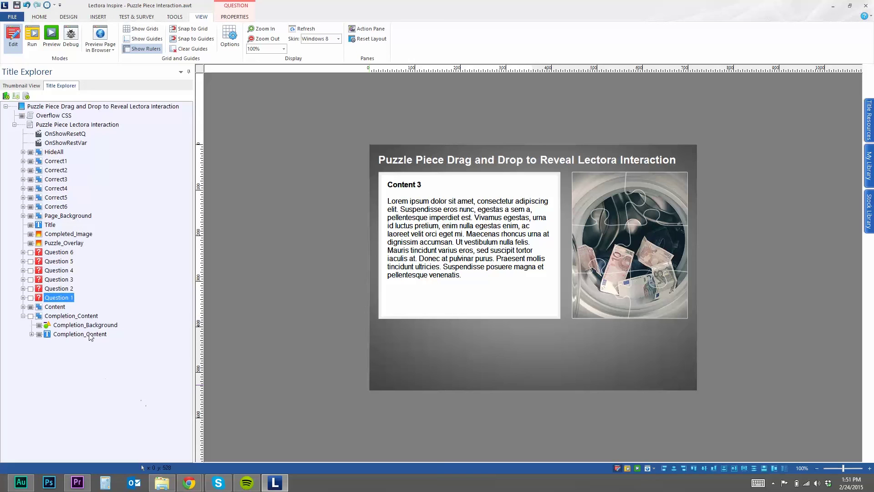
click(23, 317)
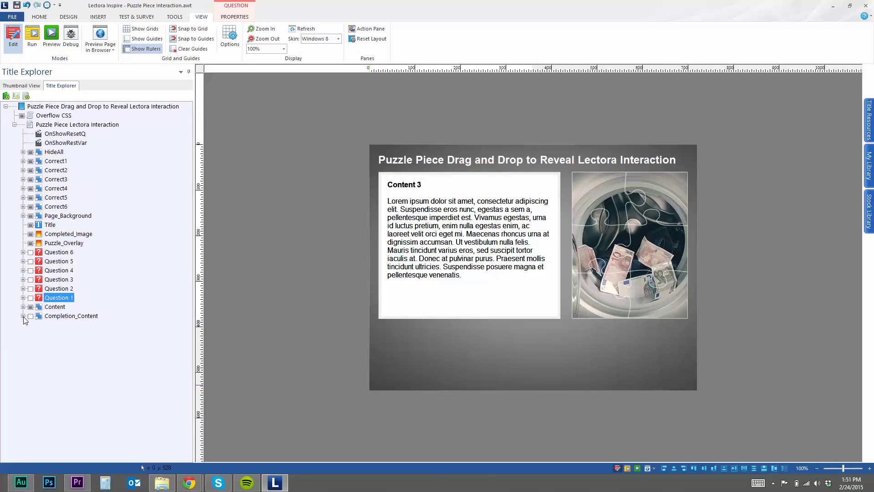